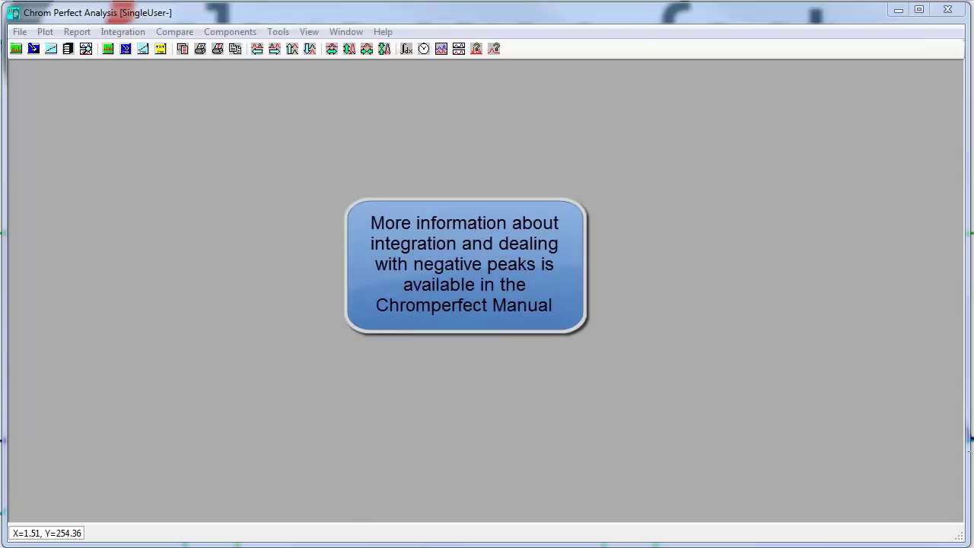
# - Open the PDF manual and go to the Integration Theory, Part 1 section from its table of contents
pyautogui.click(691, 15)
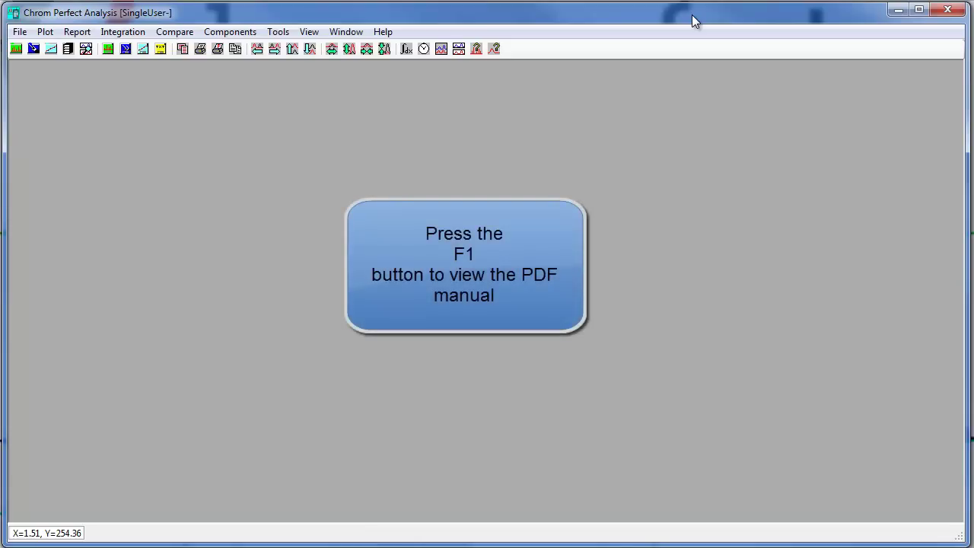
pyautogui.press('F1')
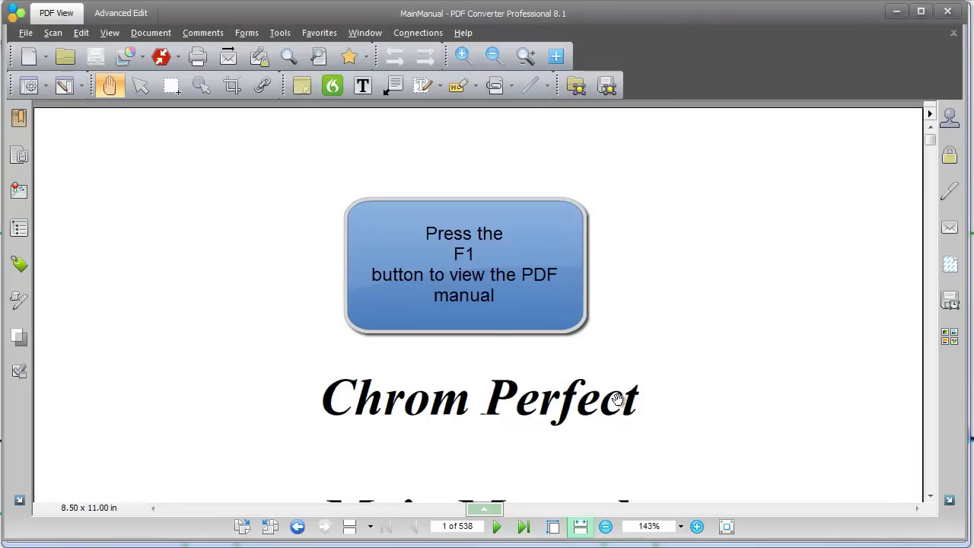
pyautogui.scroll(-10, 929, 476)
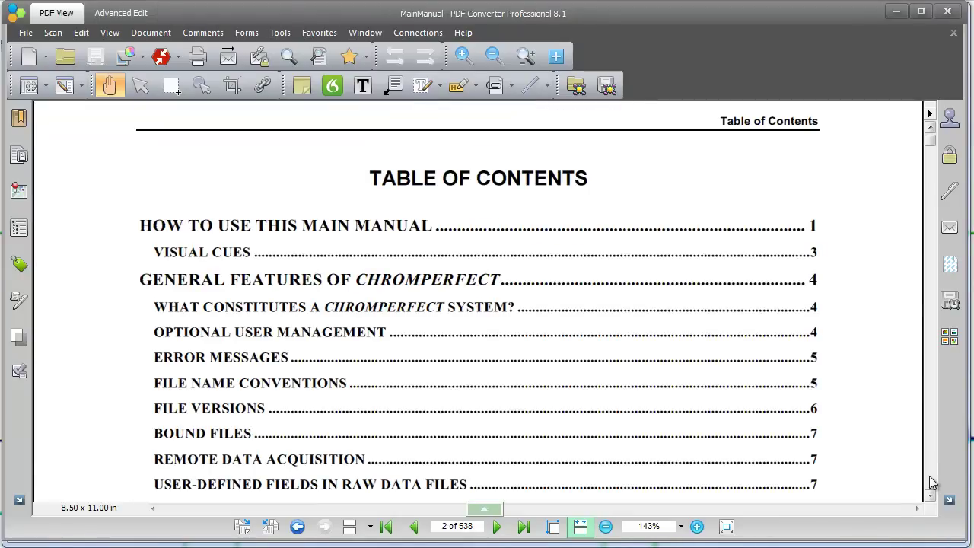
pyautogui.scroll(-20, 930, 477)
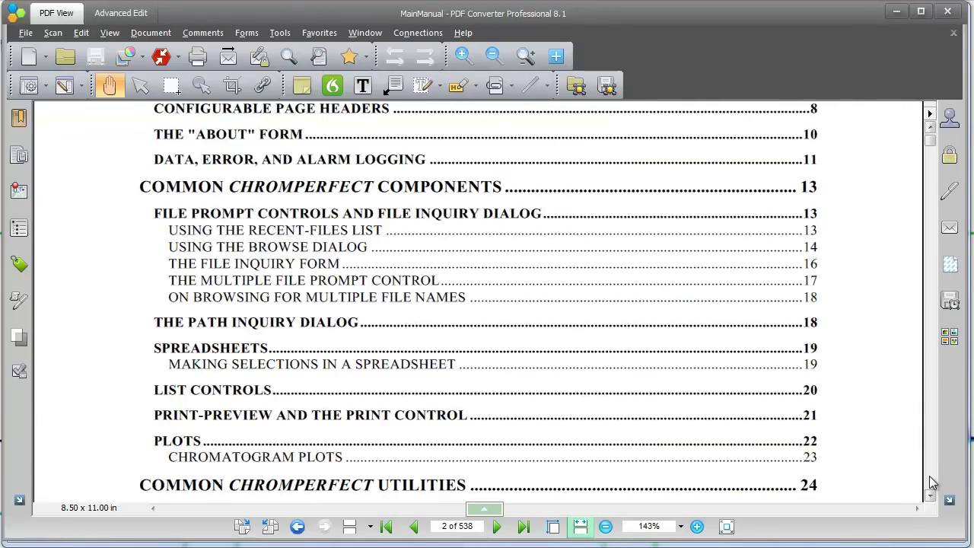
pyautogui.scroll(-20, 930, 477)
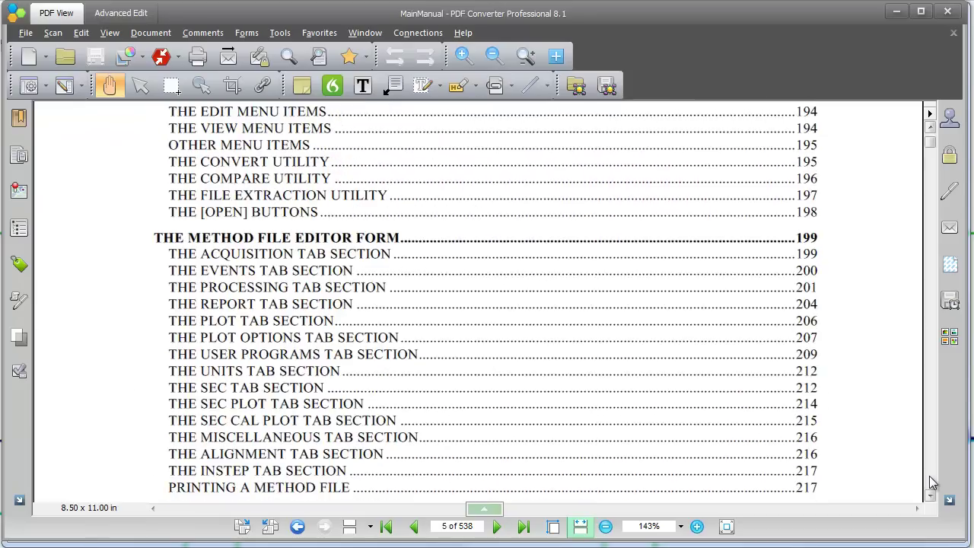
pyautogui.scroll(-15, 929, 476)
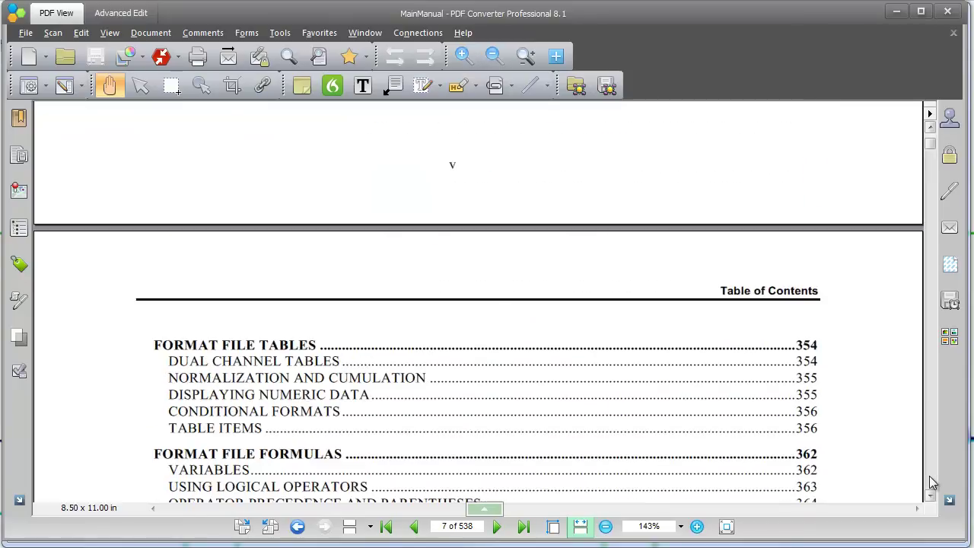
pyautogui.scroll(-6, 929, 476)
pyautogui.scroll(-5, 929, 475)
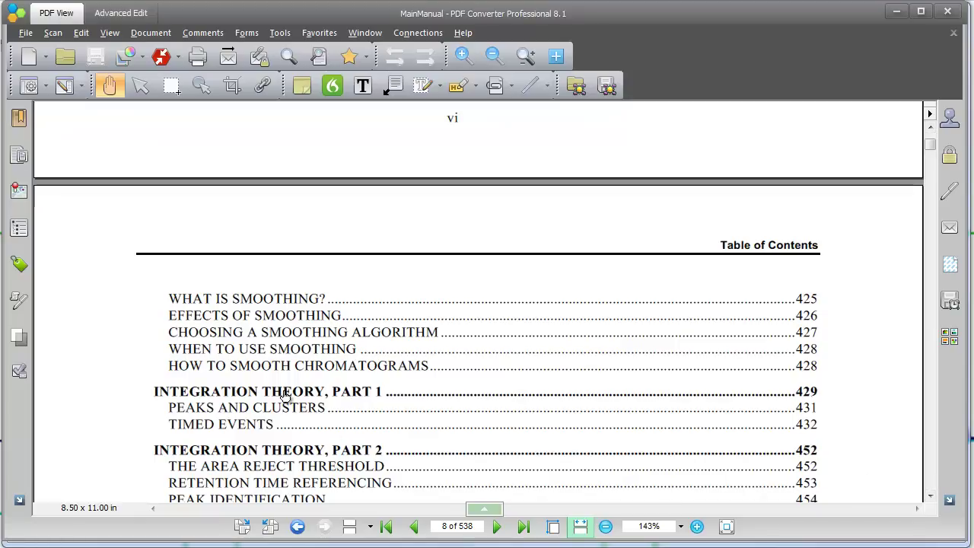
pyautogui.click(803, 397)
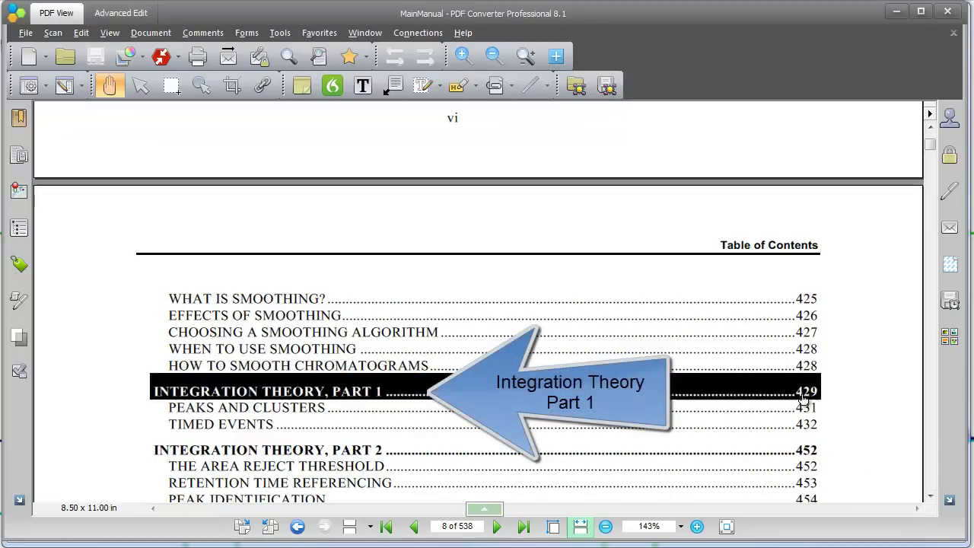
# - Read the manual's Integration Theory, Part 1 pages on peak detection, threshold, peak width and minimum sample rate
pyautogui.scroll(-5, 802, 449)
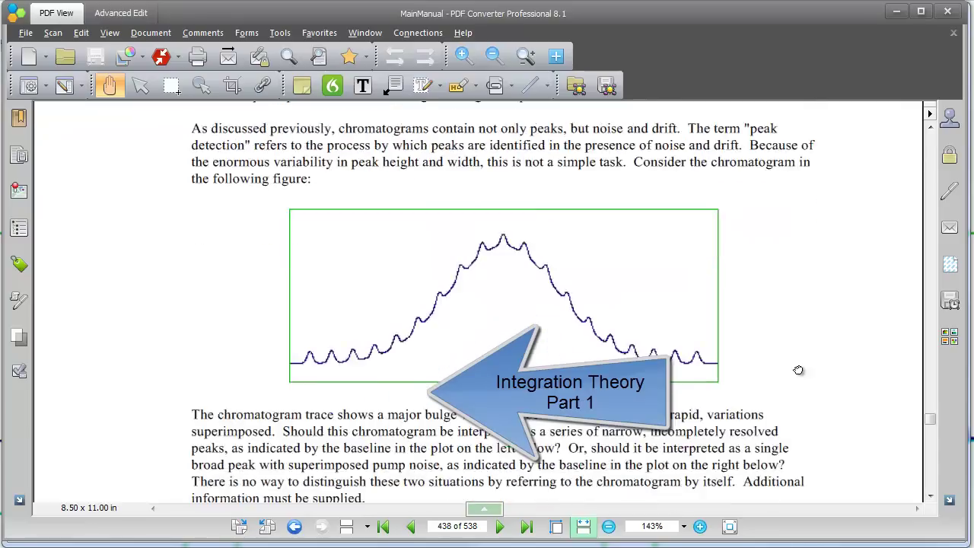
pyautogui.scroll(-8, 790, 309)
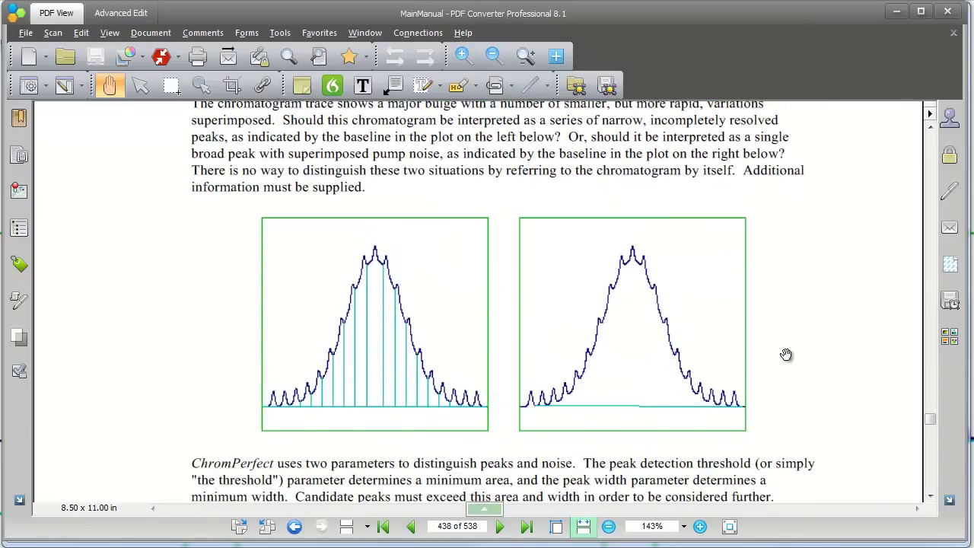
pyautogui.scroll(-8, 775, 323)
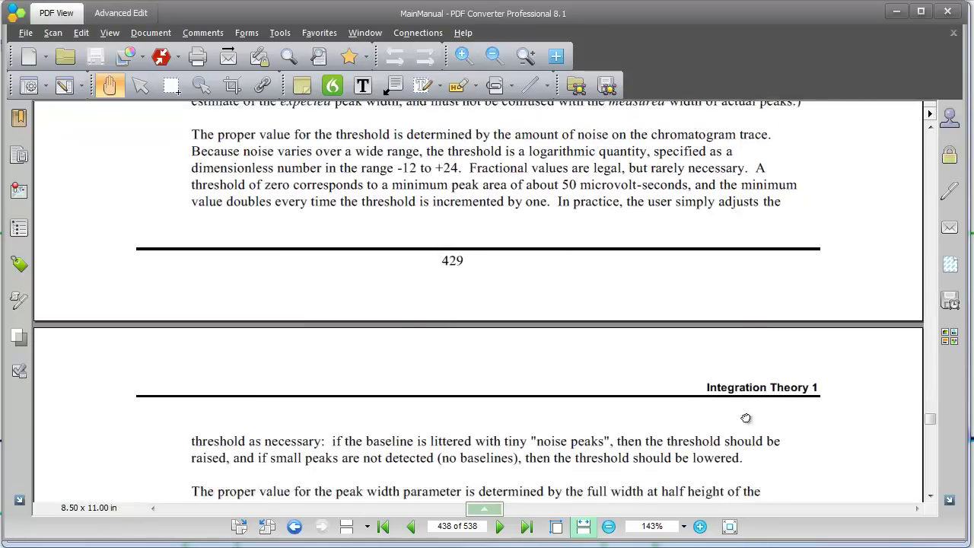
pyautogui.scroll(-15, 720, 376)
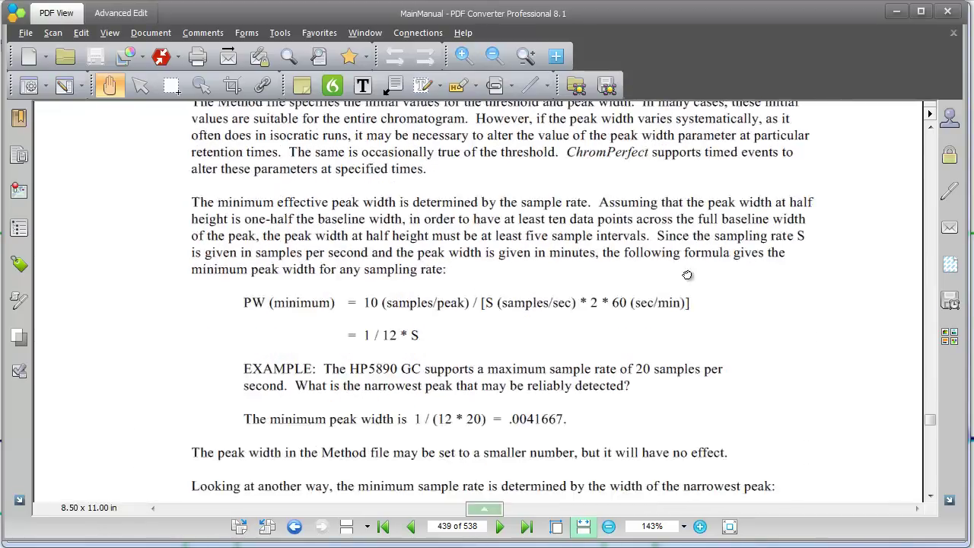
pyautogui.scroll(-13, 674, 202)
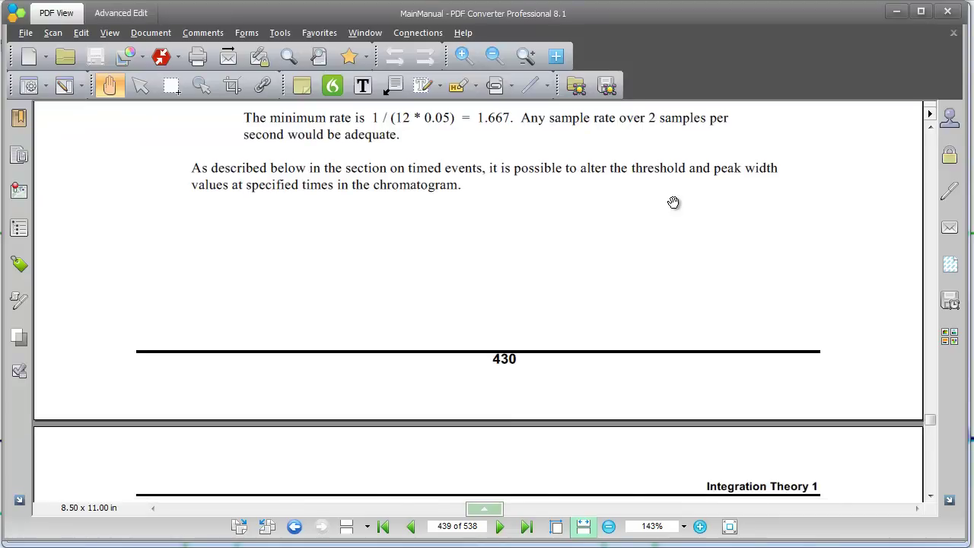
pyautogui.scroll(-14, 674, 203)
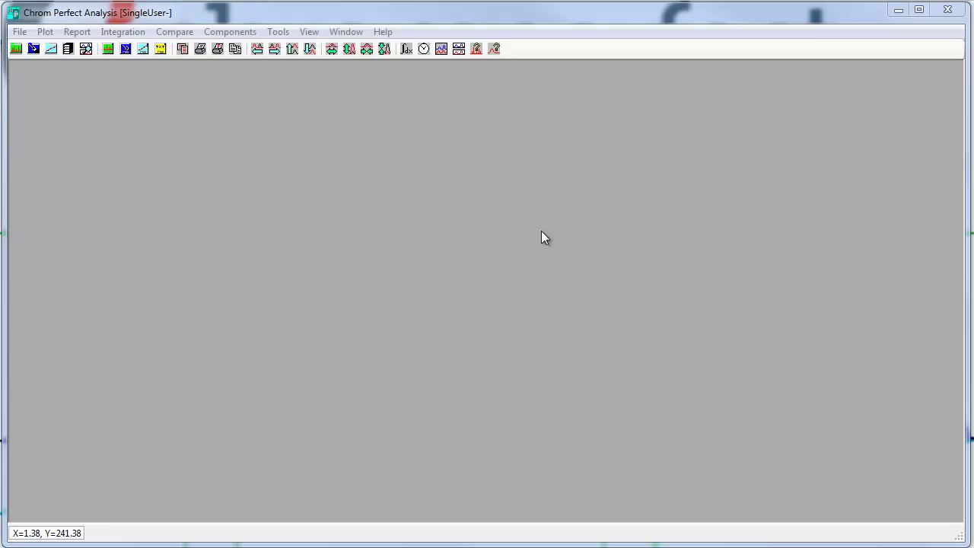
# - Open the bound data file Demo.1 from the SampleData folder, filtering the files to Bound Data (*.BND)
pyautogui.click(20, 34)
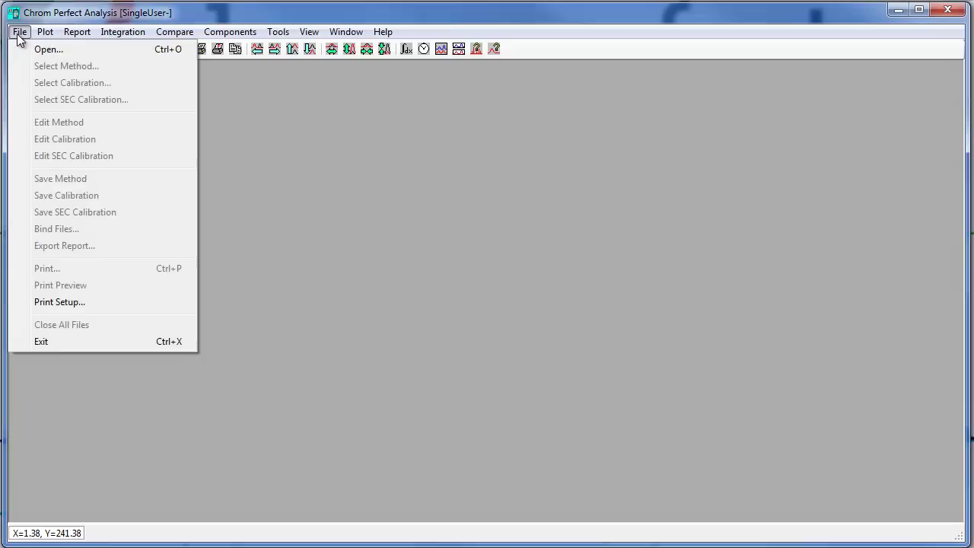
pyautogui.click(27, 45)
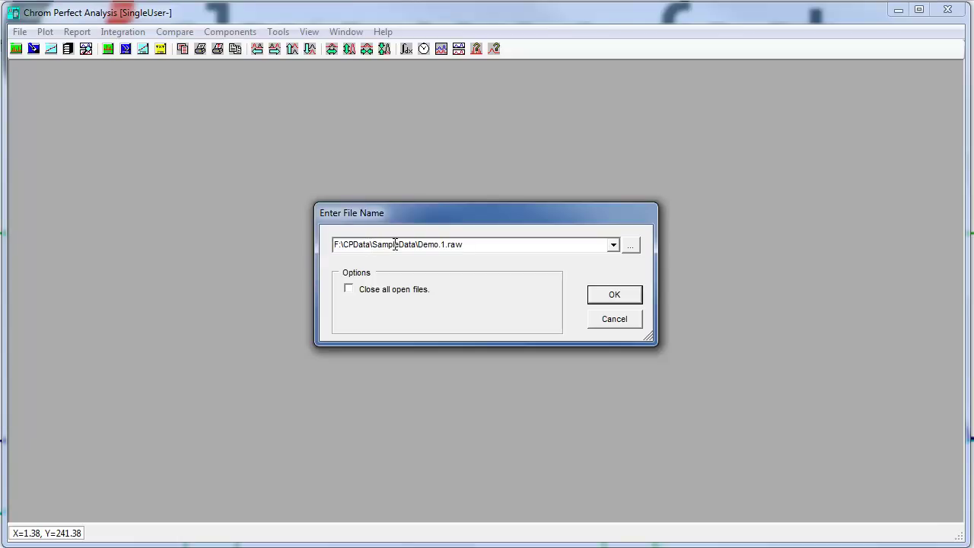
pyautogui.click(632, 246)
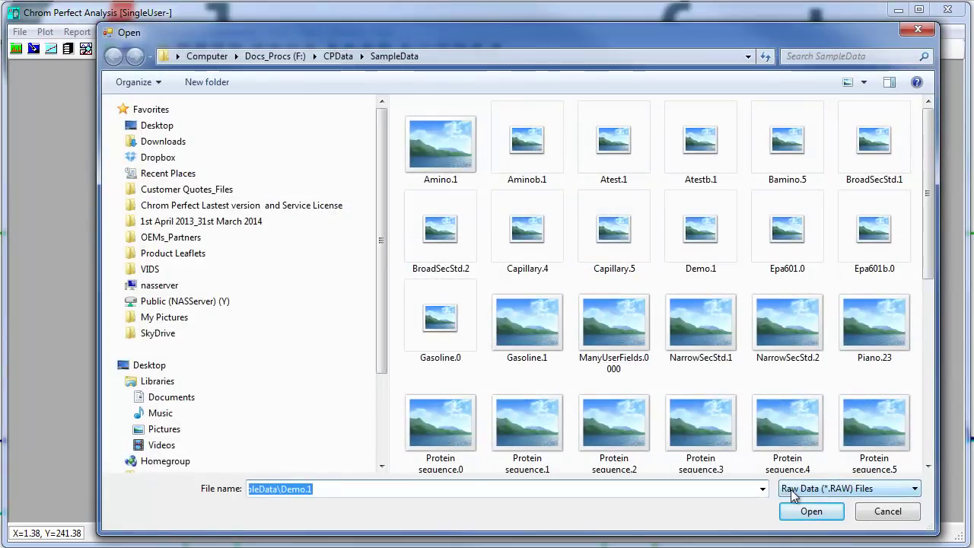
pyautogui.click(789, 490)
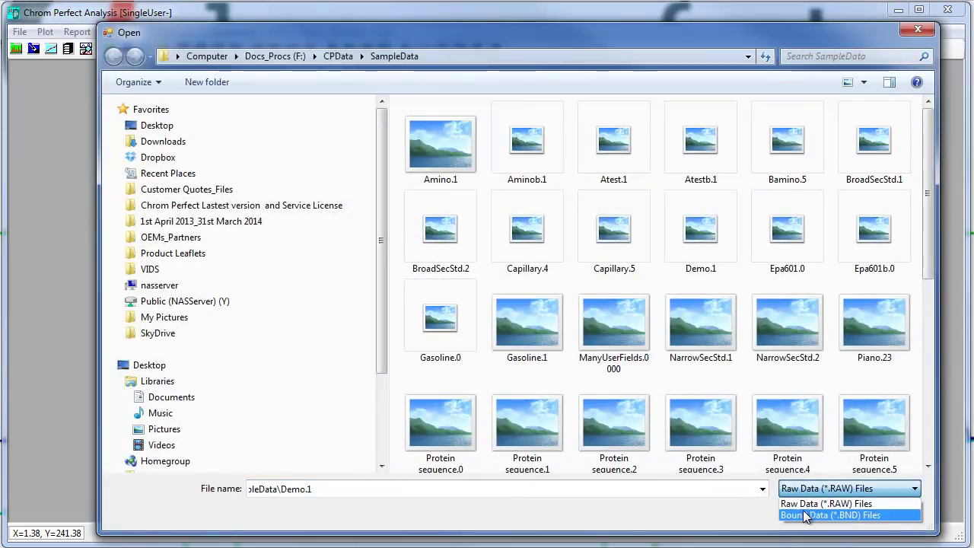
pyautogui.click(807, 517)
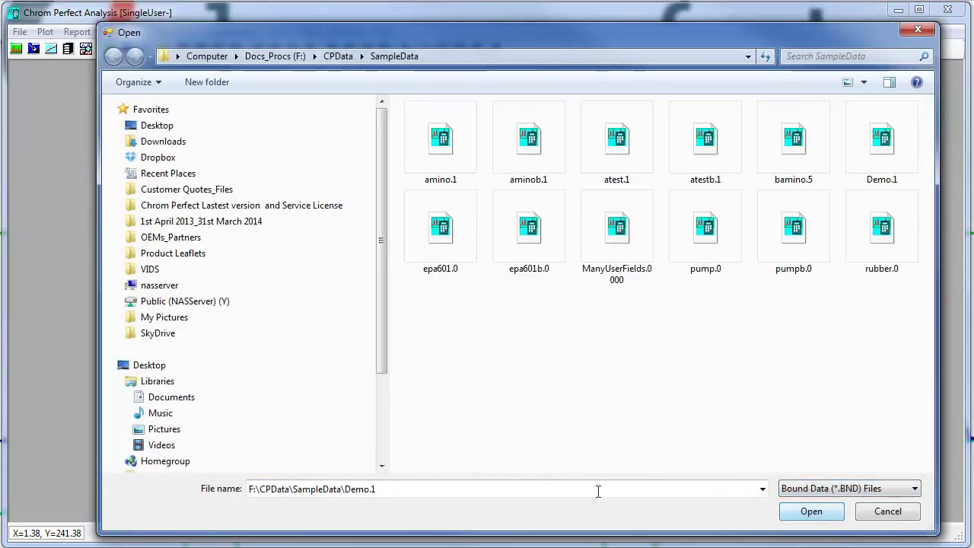
pyautogui.click(887, 137)
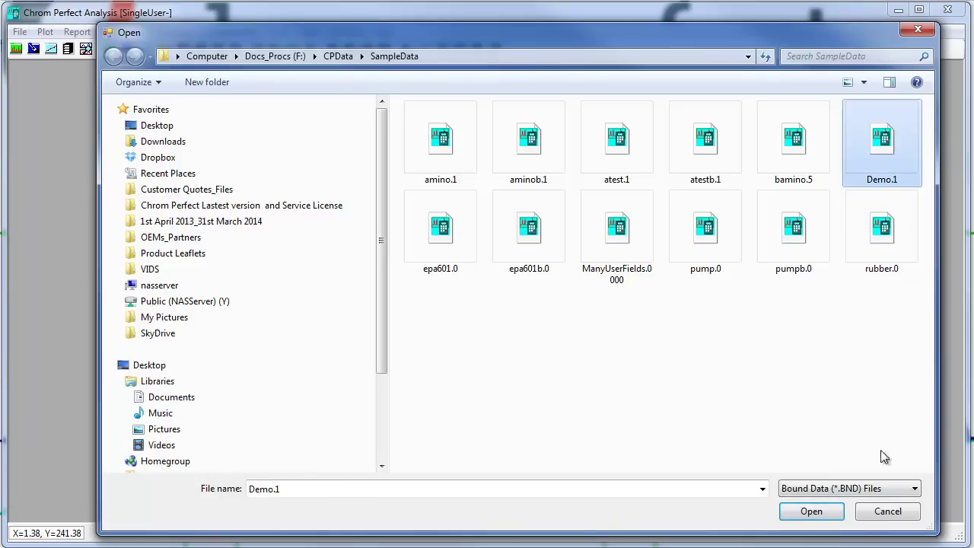
pyautogui.click(831, 518)
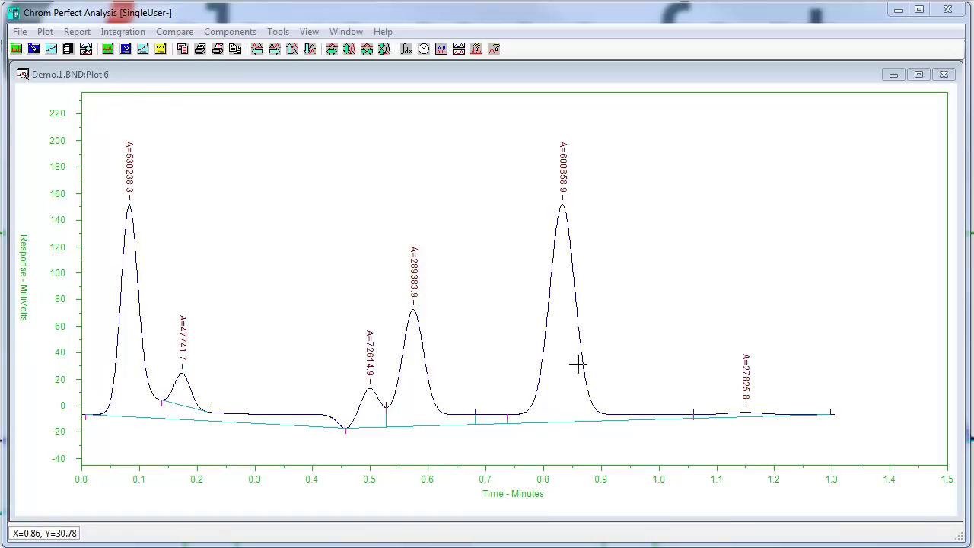
# - Bring up the list of integration events to add and preview the effects of SBN, RET-, TH-, NEG- and SUM+
pyautogui.click(136, 33)
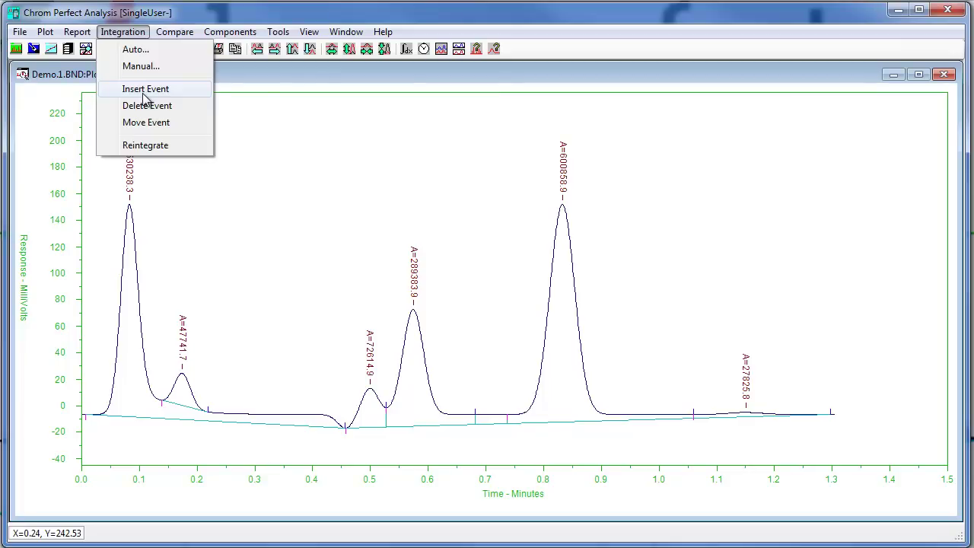
pyautogui.click(352, 114)
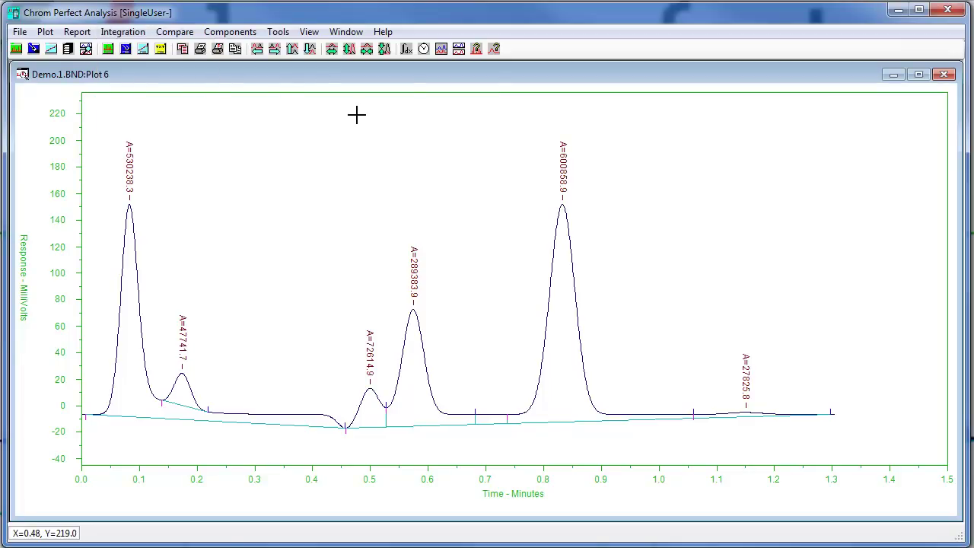
pyautogui.click(424, 50)
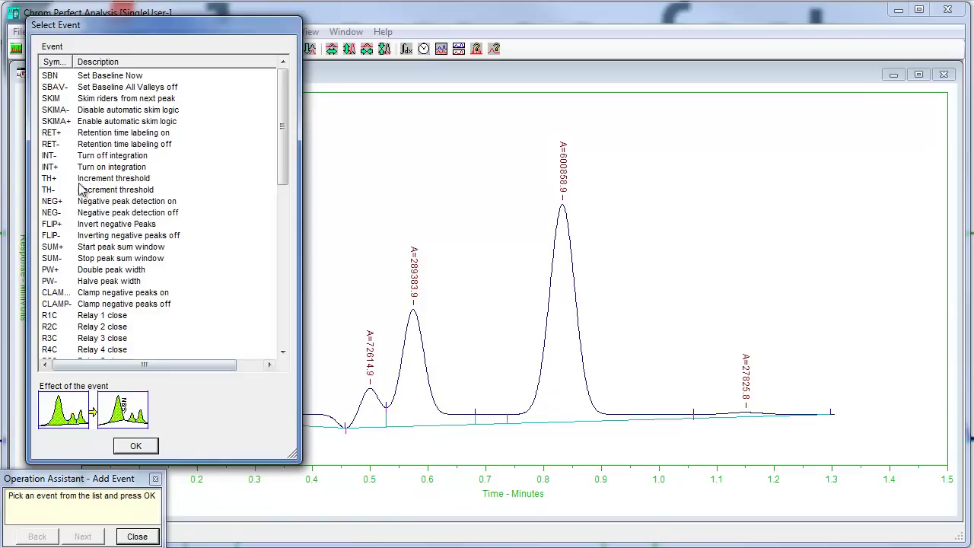
pyautogui.click(52, 79)
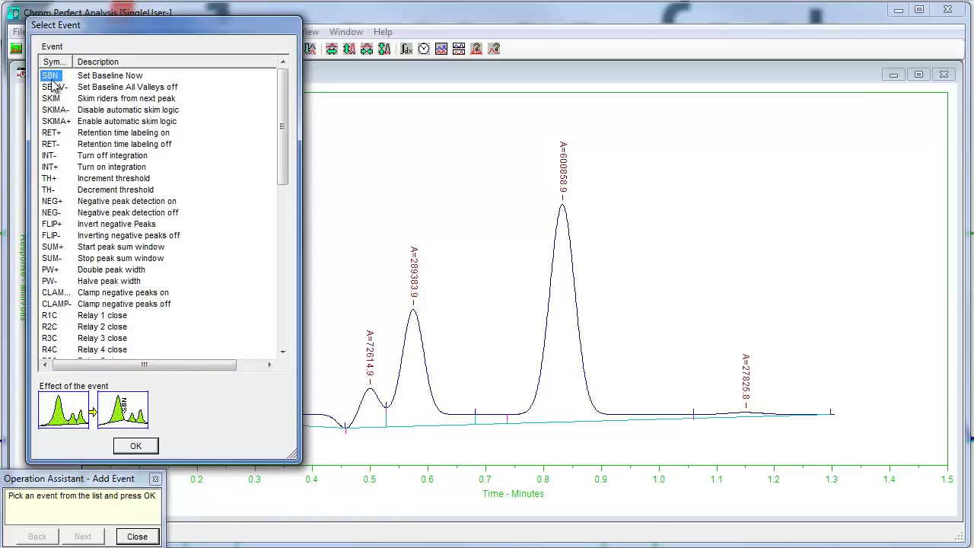
pyautogui.click(57, 144)
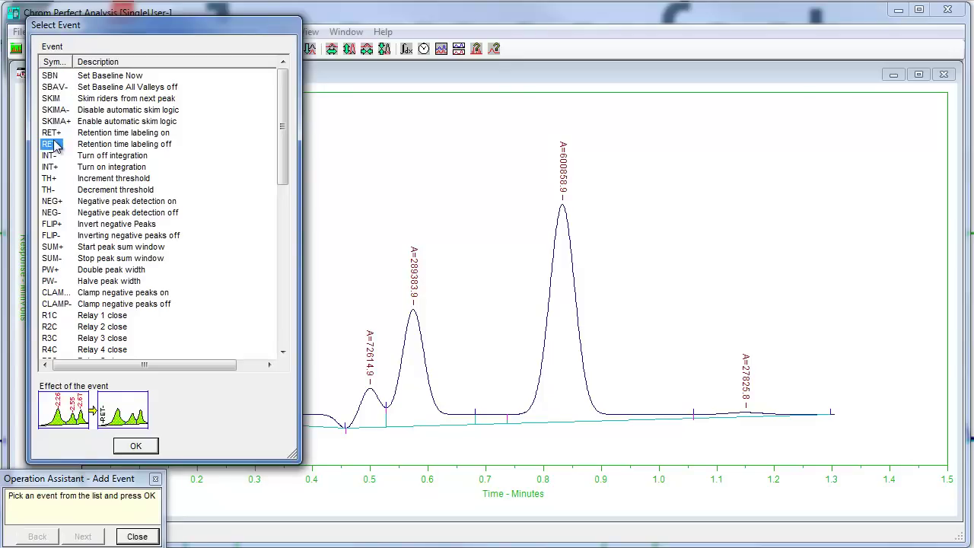
pyautogui.click(52, 191)
pyautogui.click(54, 213)
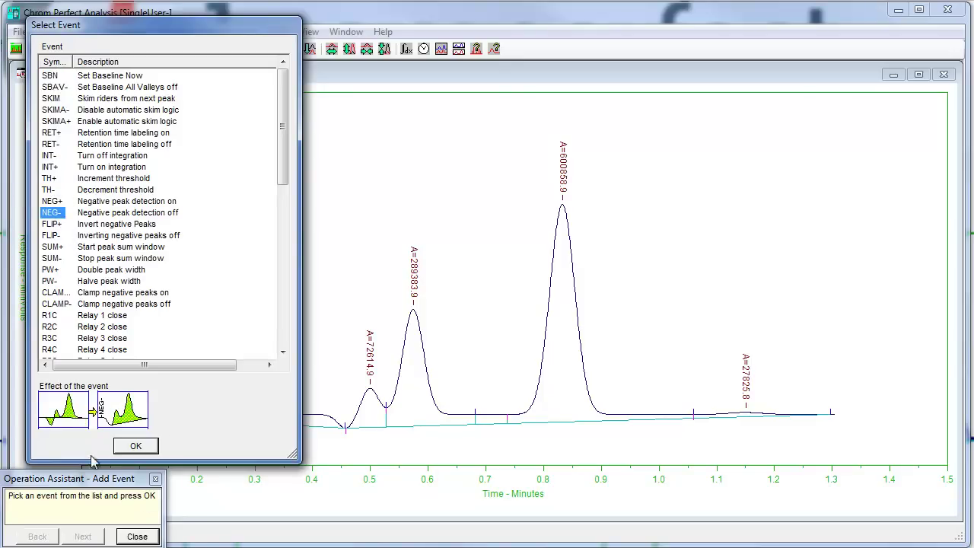
pyautogui.click(62, 248)
# - Insert a CLAMP+ (clamp negative peaks on) event at 0.39 minutes, just before the negative dip
pyautogui.click(56, 296)
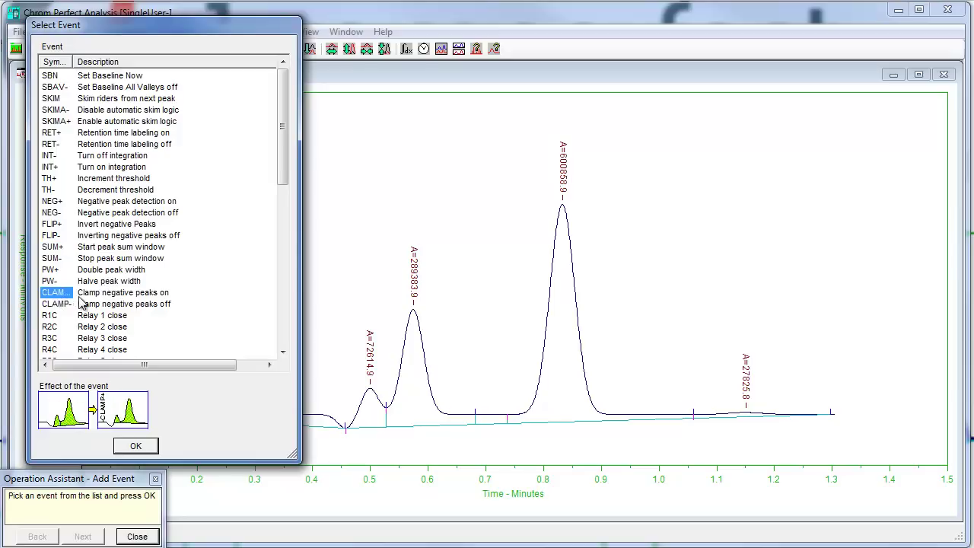
pyautogui.moveTo(76, 62); pyautogui.dragTo(91, 62)
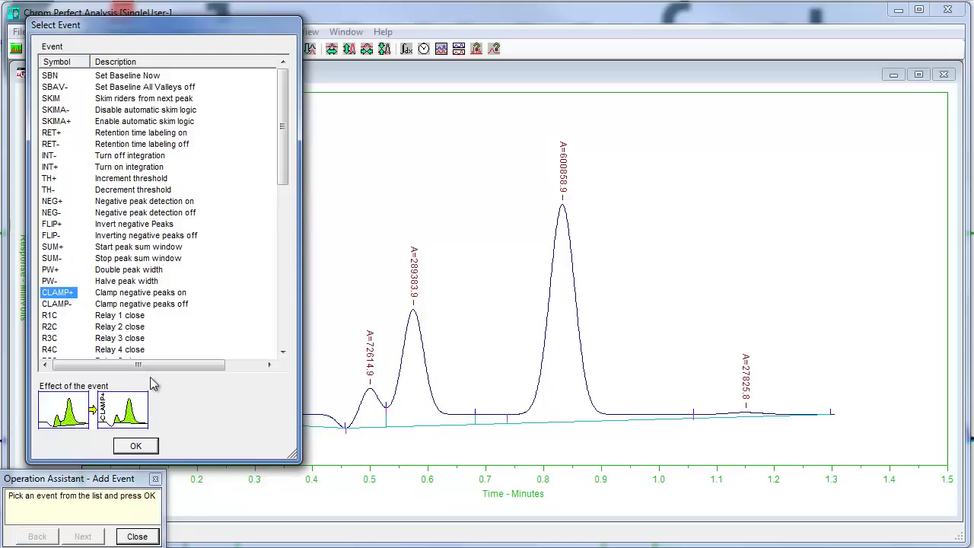
pyautogui.click(143, 448)
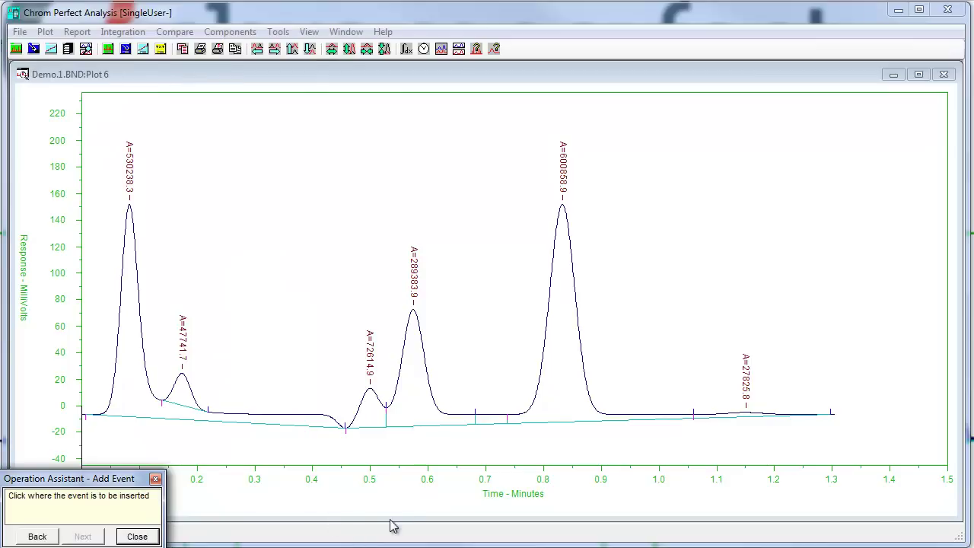
pyautogui.rightClick(311, 424)
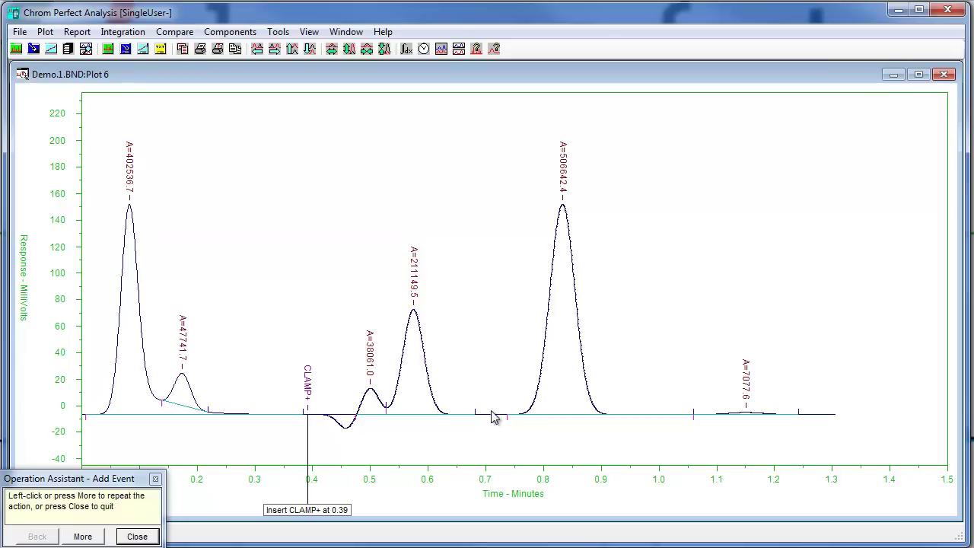
# - Add a CLAMP- (clamp negative peaks off) event at 0.70 minutes, on the baseline before the tallest late peak
pyautogui.click(84, 537)
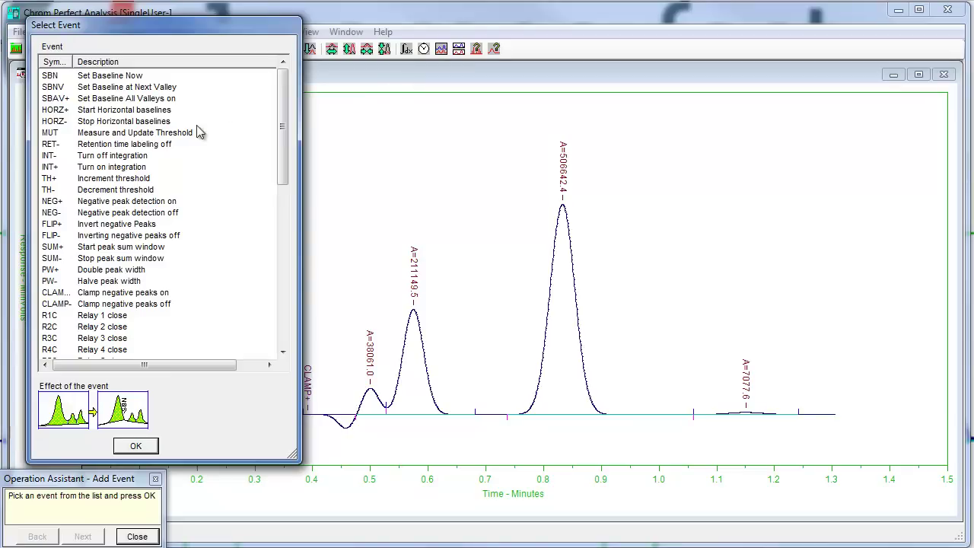
pyautogui.click(72, 305)
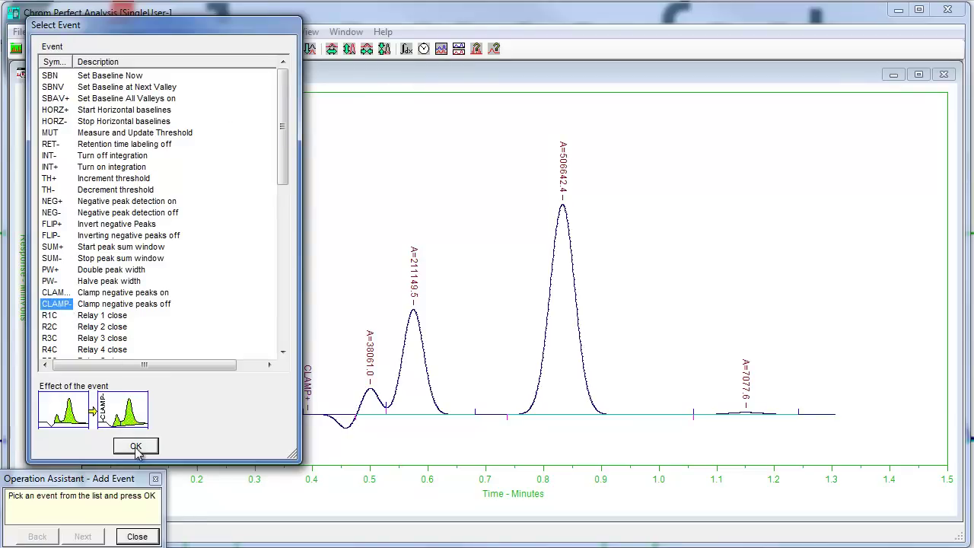
pyautogui.click(135, 446)
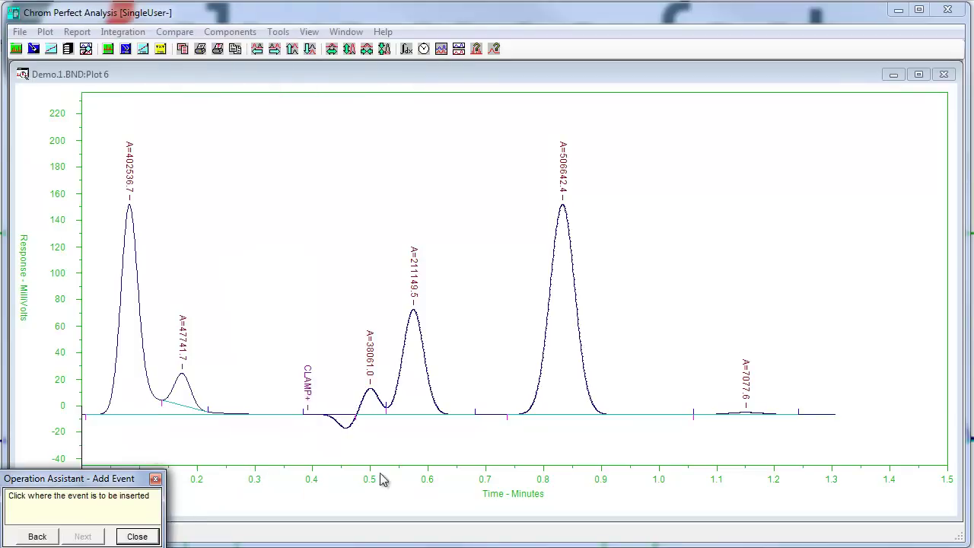
pyautogui.click(488, 421)
pyautogui.rightClick(487, 421)
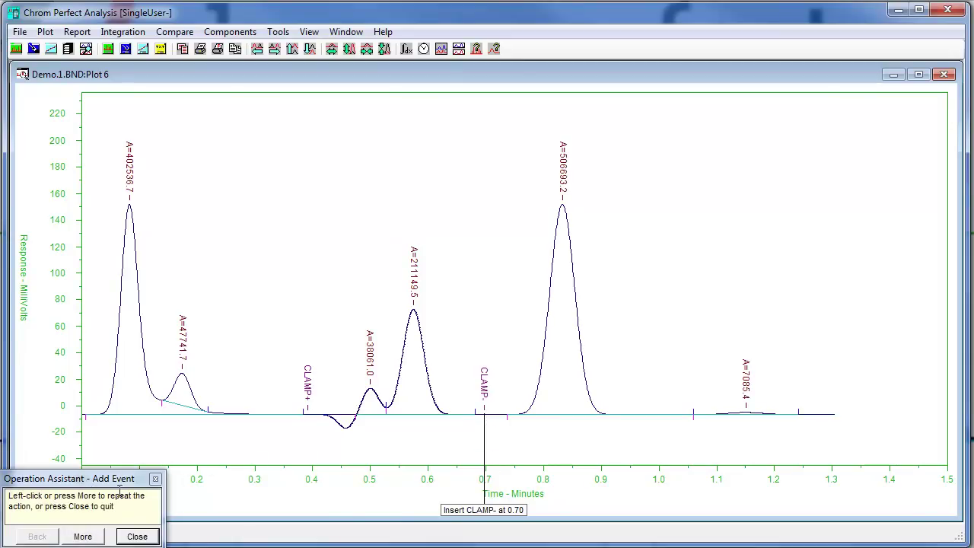
# - Delete the CLAMP+ and CLAMP- events by removing all integration events between 0.32 and 0.79 minutes, and reintegrate
pyautogui.click(137, 537)
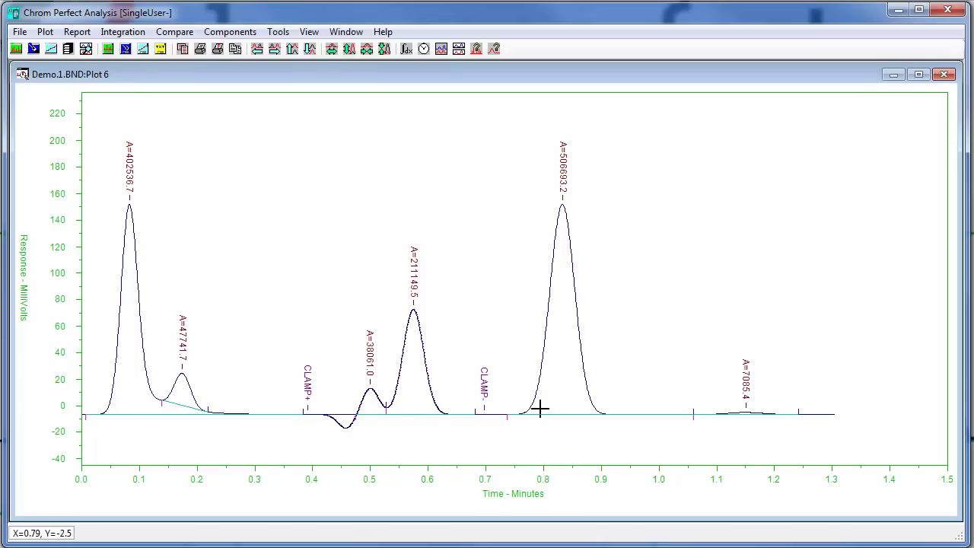
pyautogui.click(122, 32)
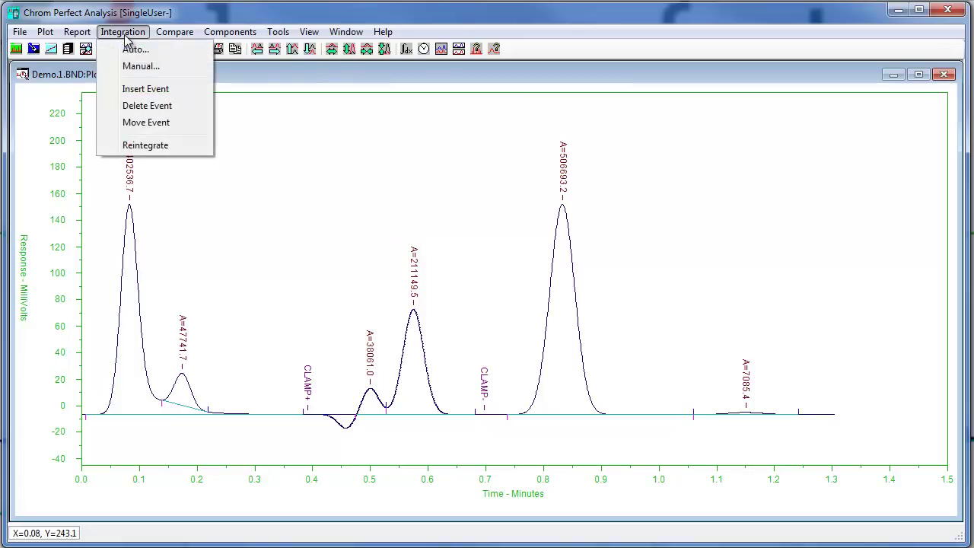
pyautogui.click(137, 106)
pyautogui.moveTo(266, 275); pyautogui.dragTo(539, 320)
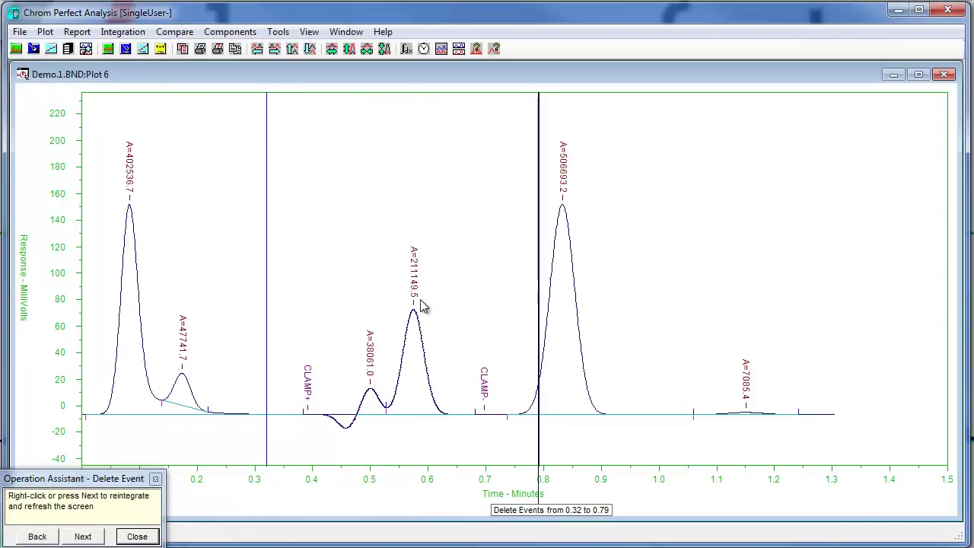
pyautogui.rightClick(424, 307)
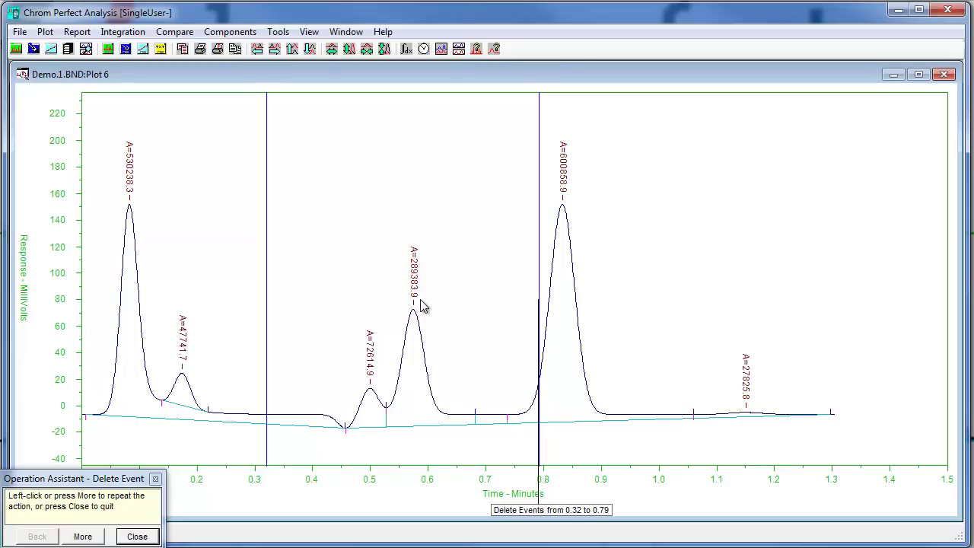
pyautogui.click(83, 537)
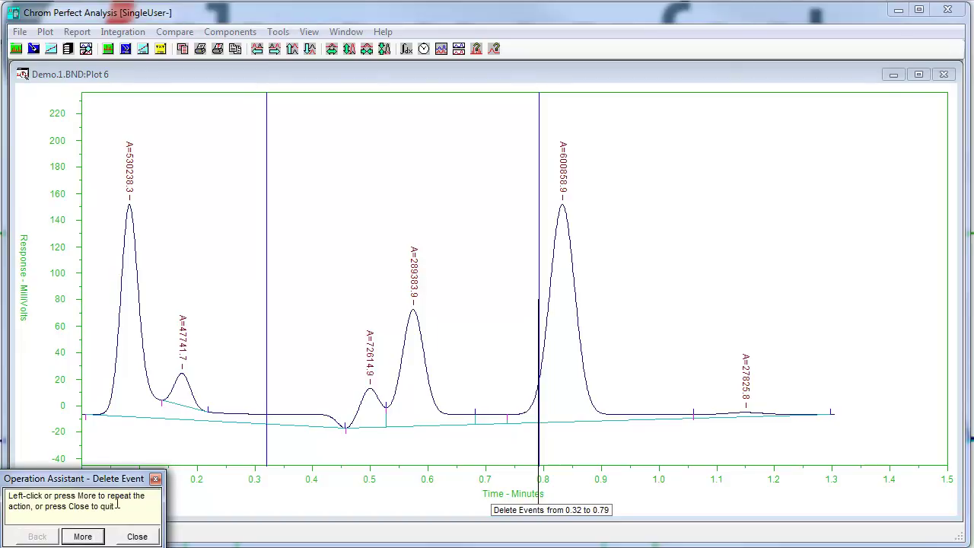
pyautogui.click(141, 538)
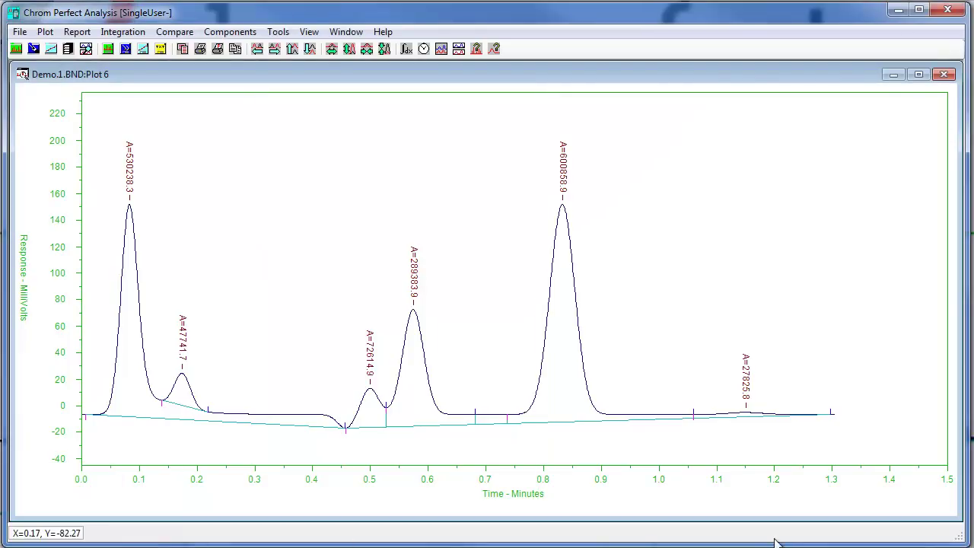
# - Insert a FLIP+ (invert negative peaks) event at 0.40 minutes, just before the negative dip, and reintegrate
pyautogui.click(139, 33)
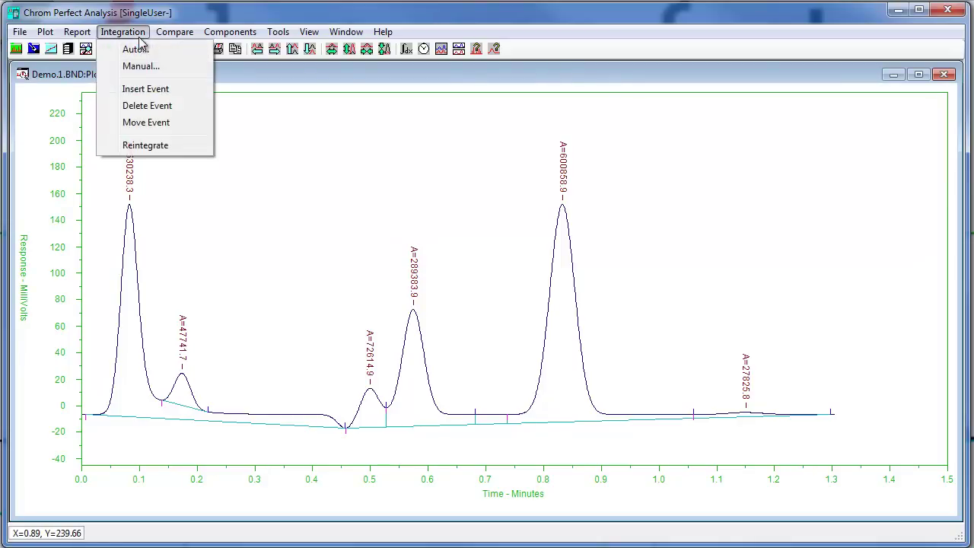
pyautogui.click(147, 89)
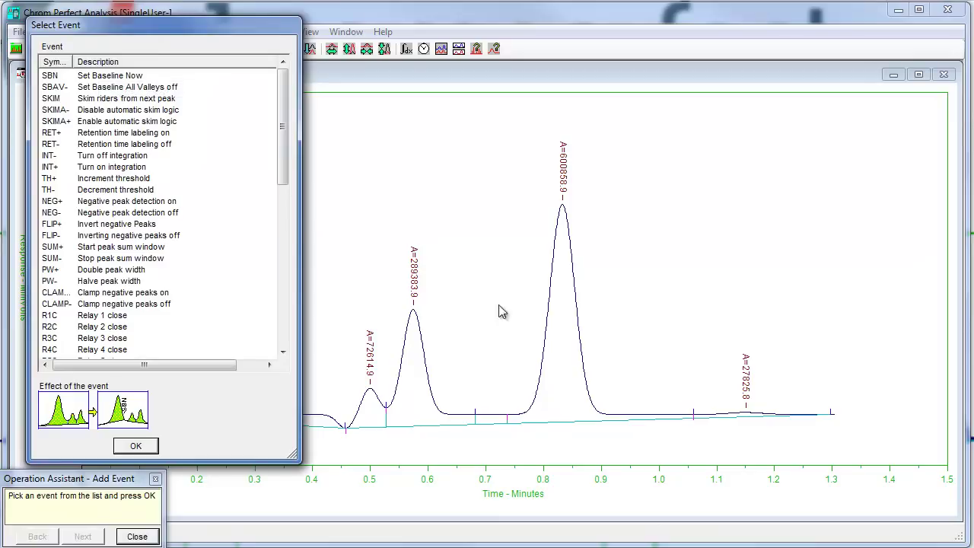
pyautogui.click(53, 224)
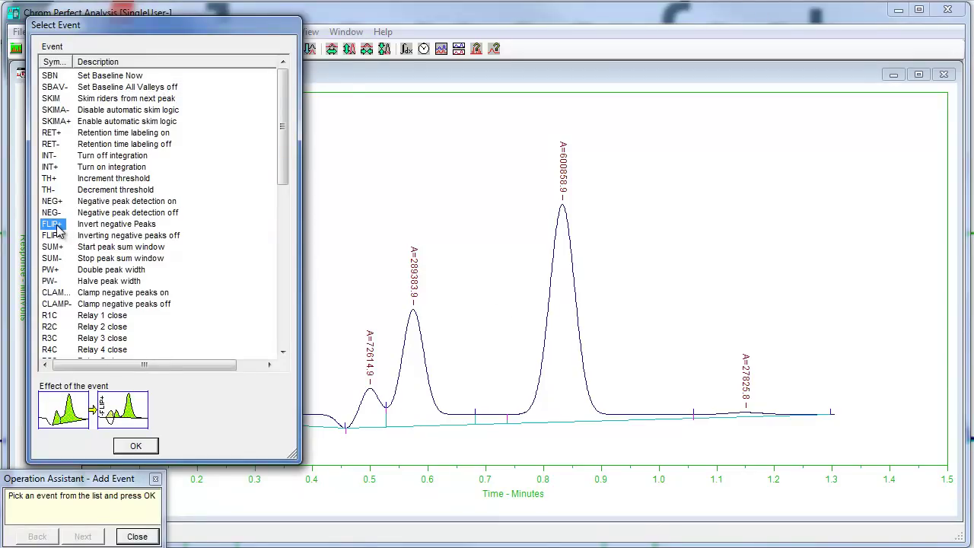
pyautogui.click(136, 447)
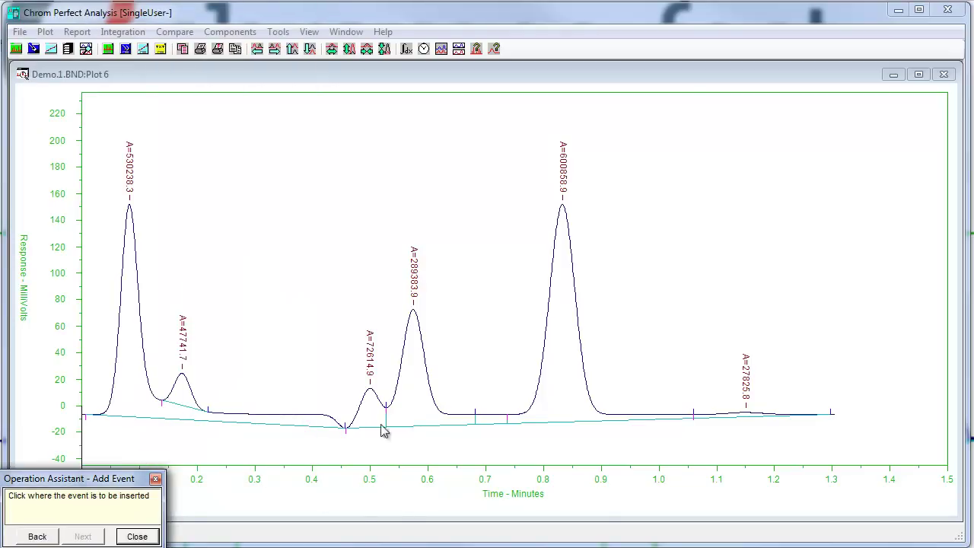
pyautogui.click(313, 421)
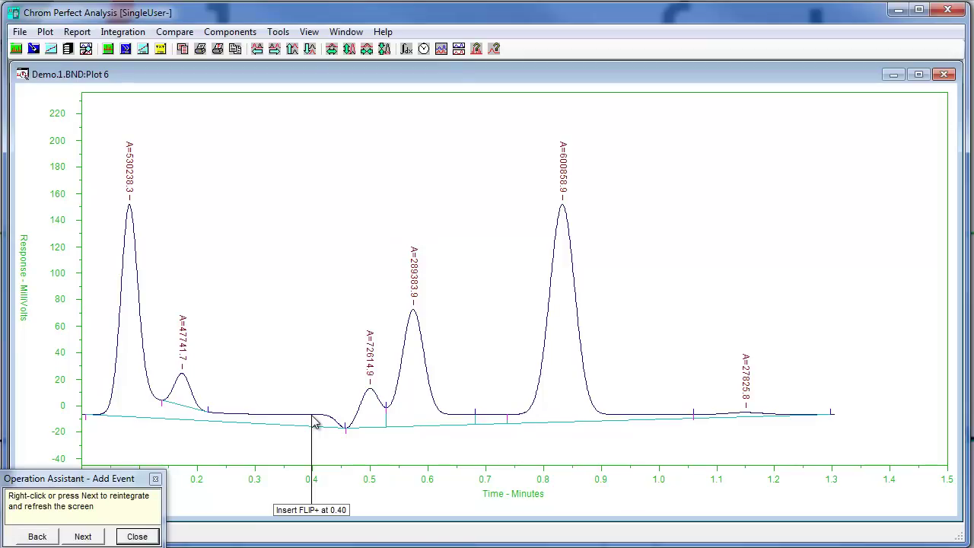
pyautogui.rightClick(314, 423)
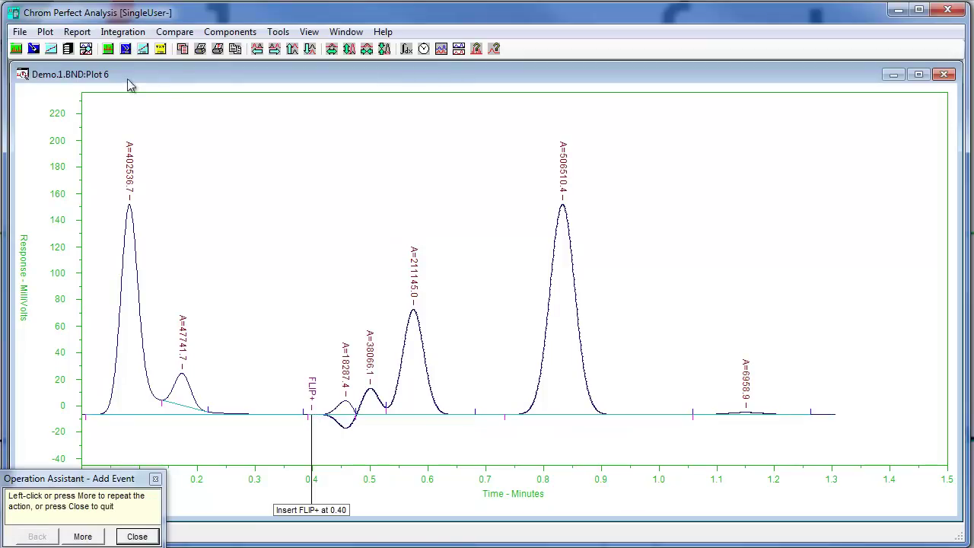
# - Add a FLIP- (inverting negative peaks off) event at 0.68 minutes, on the baseline before the tallest late peak
pyautogui.click(83, 536)
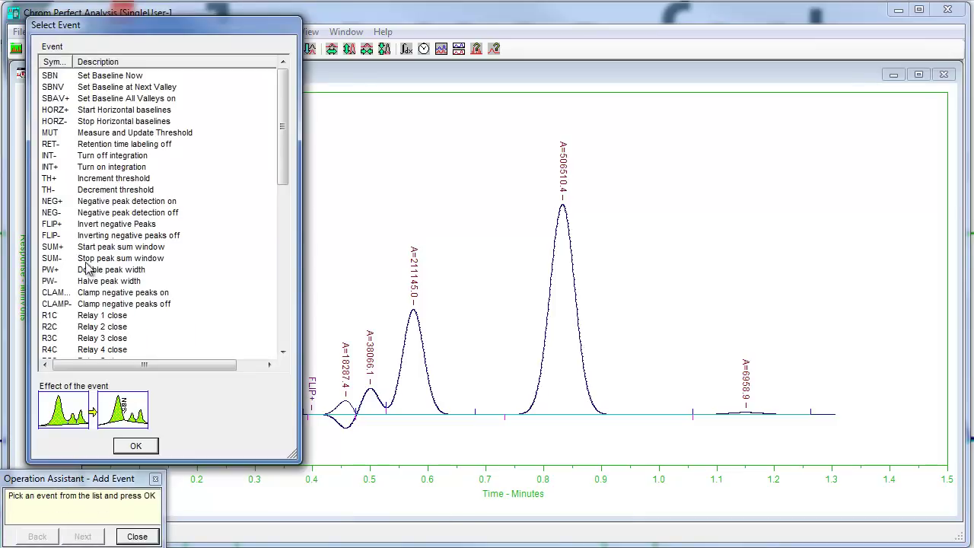
pyautogui.click(53, 235)
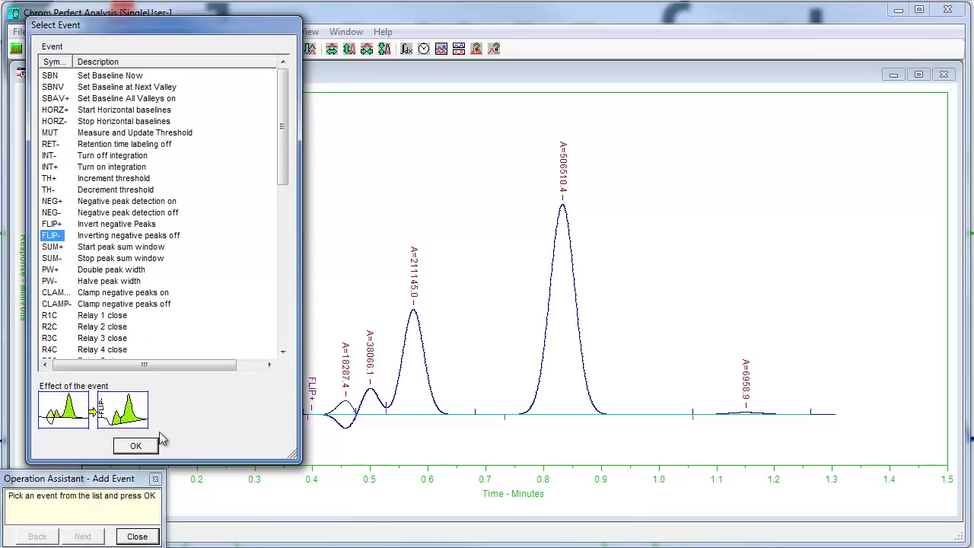
pyautogui.click(136, 448)
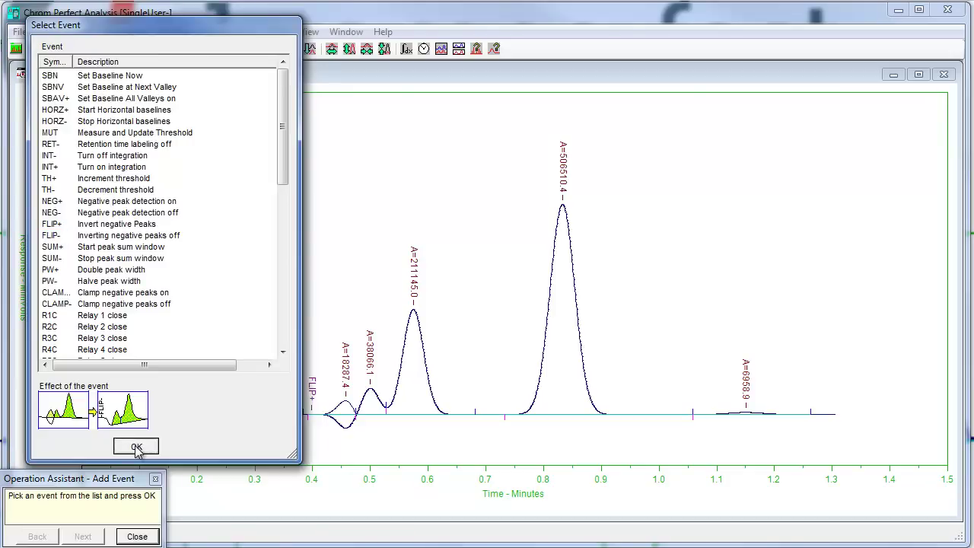
pyautogui.click(474, 417)
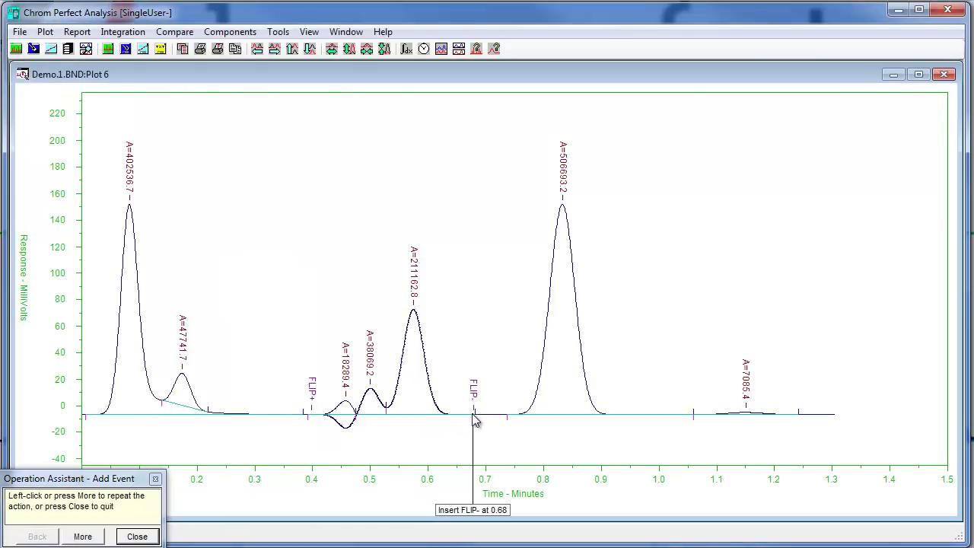
pyautogui.click(138, 535)
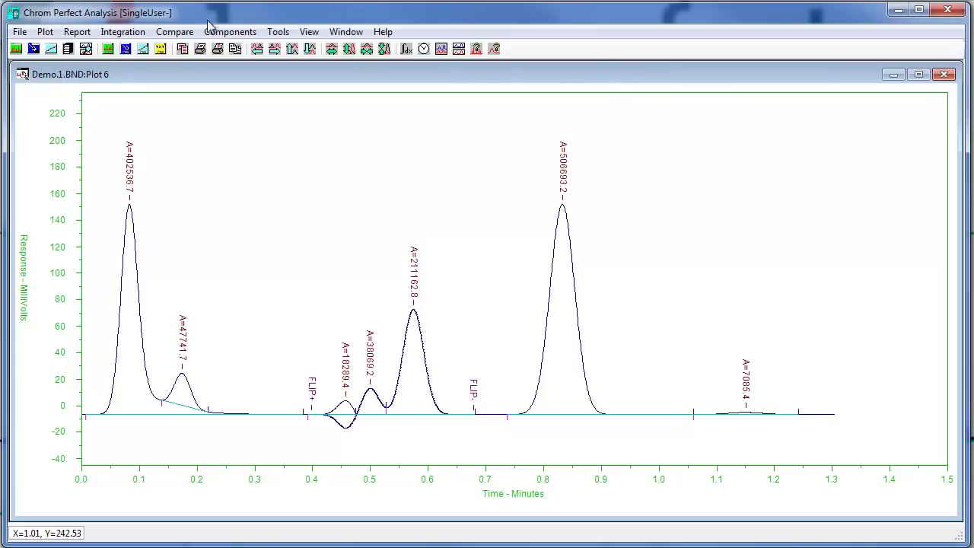
# - Generate the fixed short form report for Demo.1 and tile it vertically beside the chromatogram
pyautogui.click(83, 34)
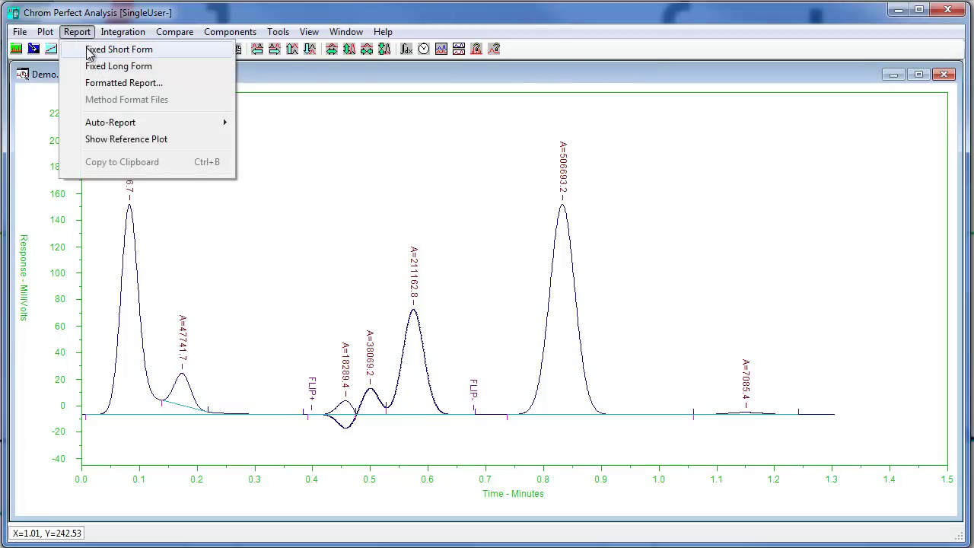
pyautogui.click(90, 51)
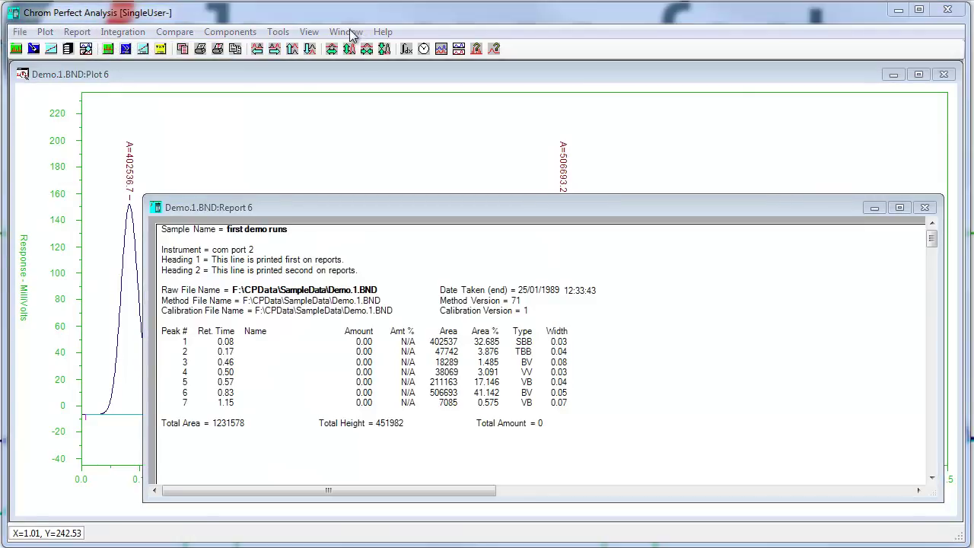
pyautogui.click(349, 33)
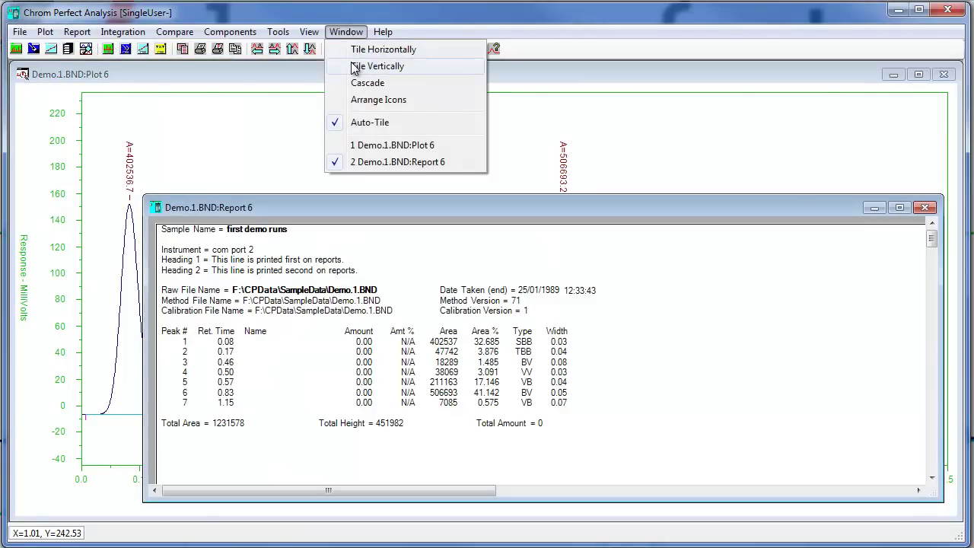
pyautogui.click(359, 66)
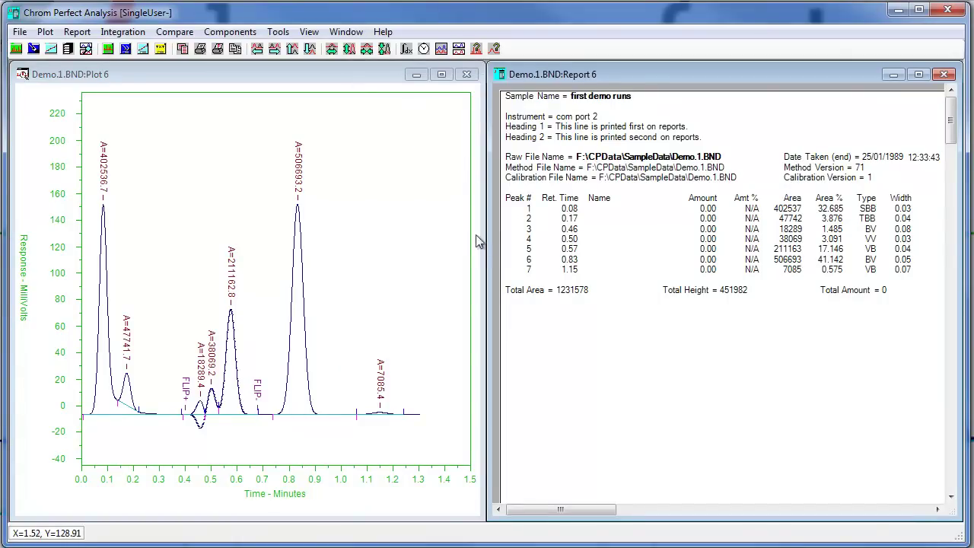